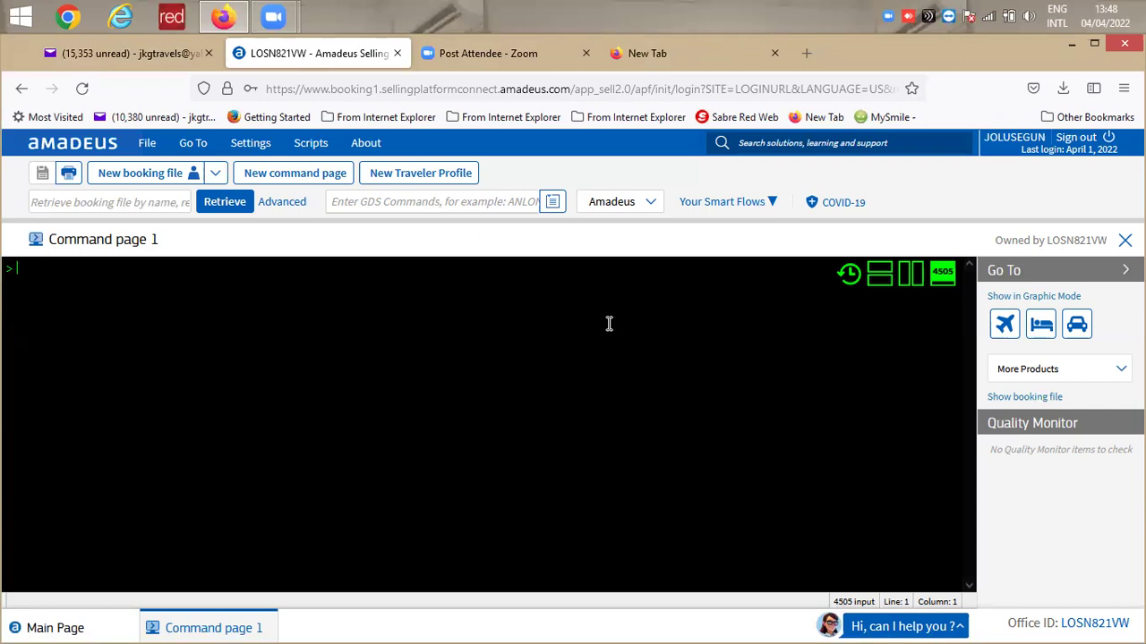
Step: Look up the city and airport codes for Paris with danparis, and clear the transaction with ig
text(danparis)
key(Return)
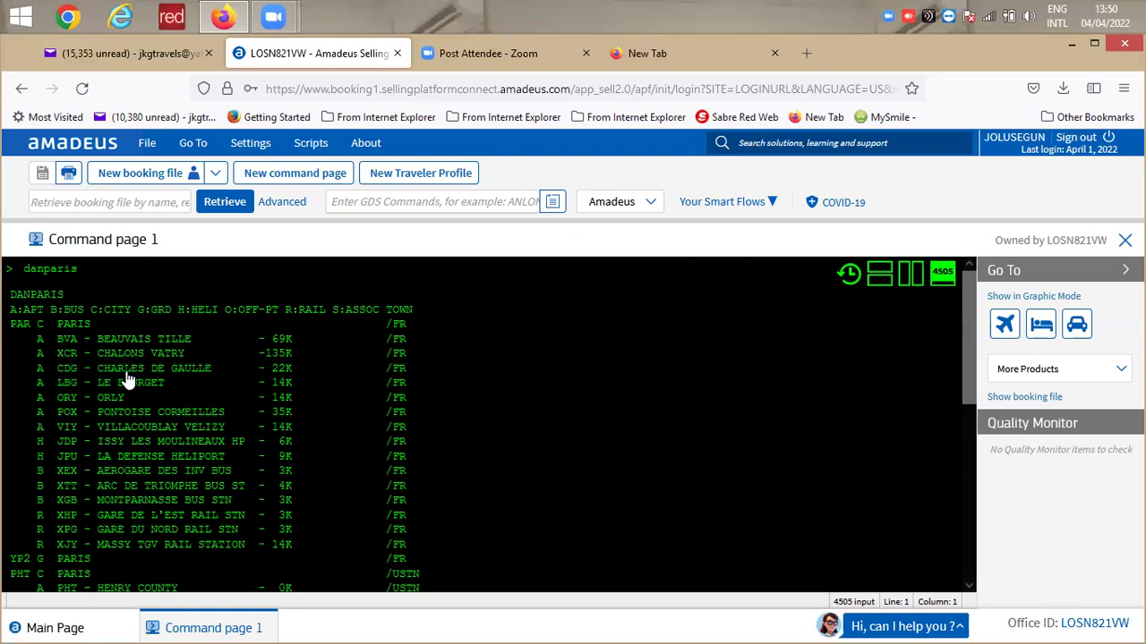
click(157, 472)
text(ig)
key(Return)
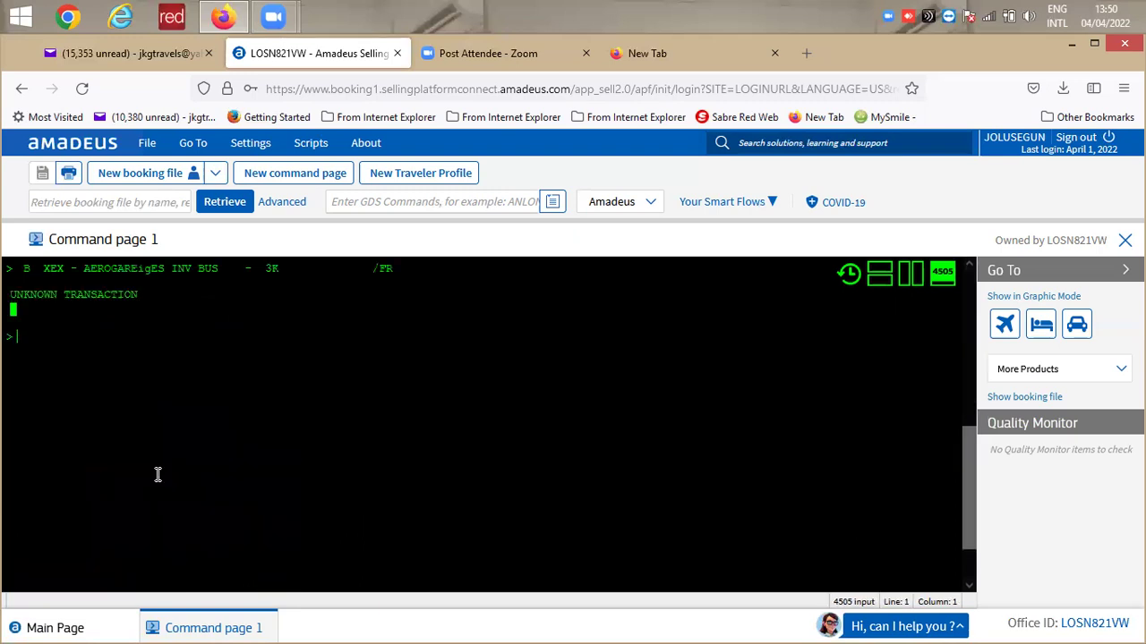
text(ig)
key(Return)
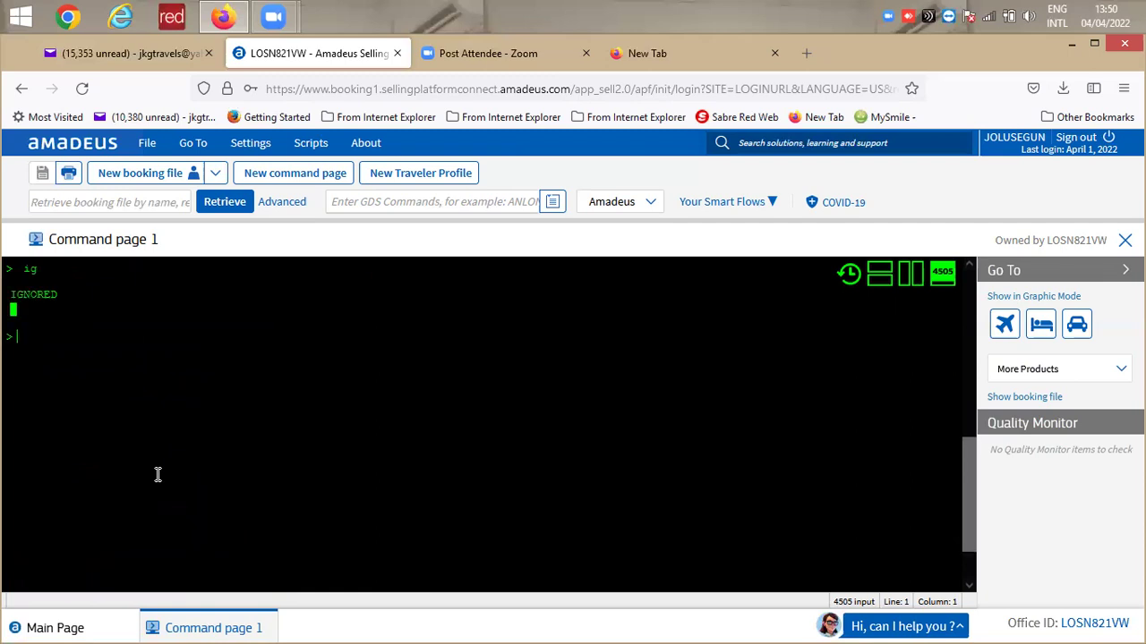
Step: Look up the codes for Lagos with danlagos and highlight the airport code LOS for Murtala Muhammed Intl
text(dan)
text(lagos)
key(Return)
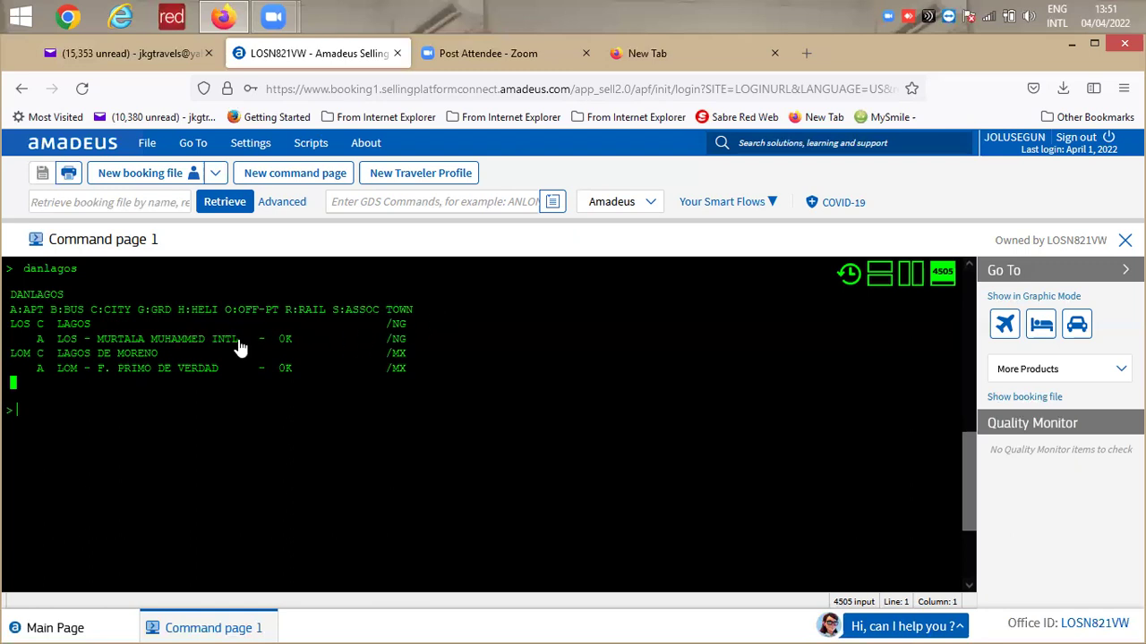
click(70, 341)
double_click(70, 341)
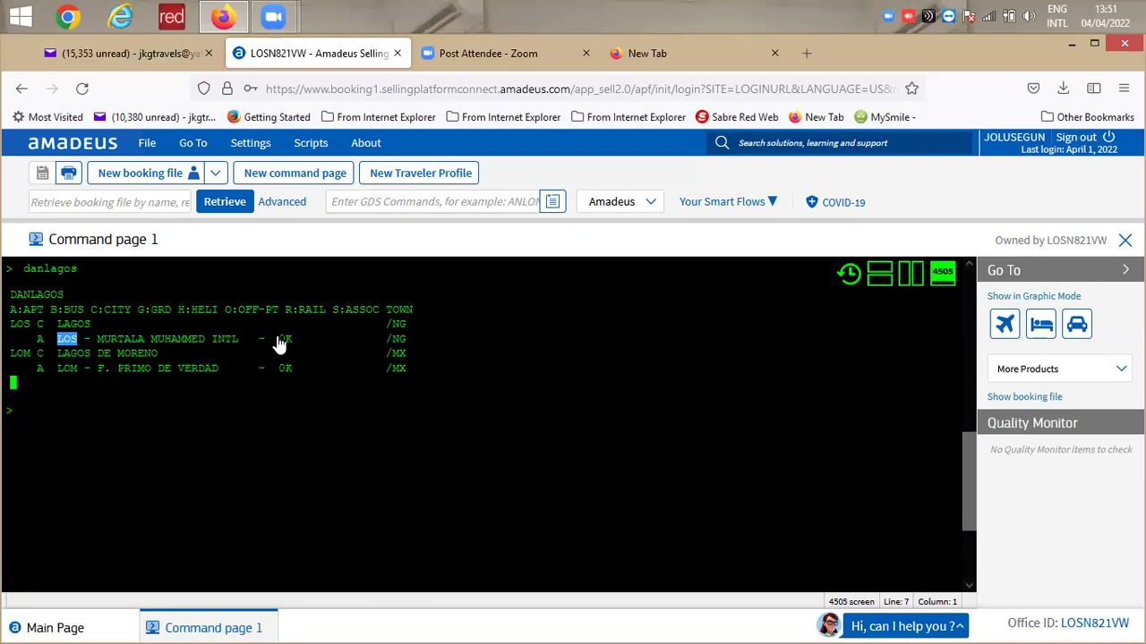
click(77, 407)
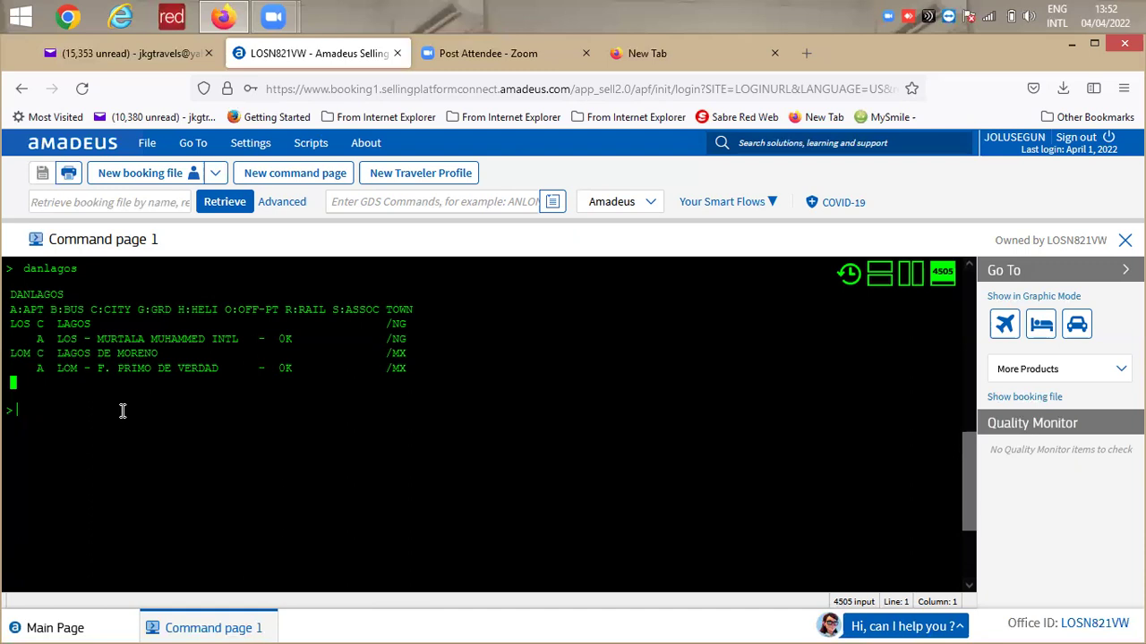
Step: Decode the airport code LOS with daclos, and ignore the transaction with ig
text(dac)
text(los)
key(Return)
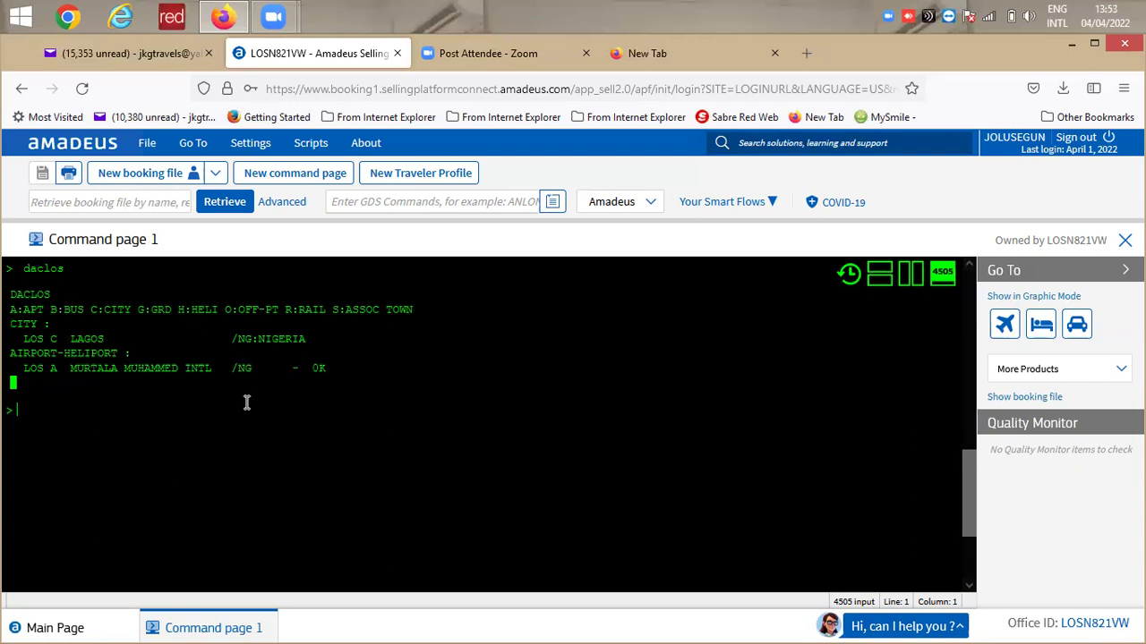
text(ig)
key(Return)
key(BackSpace)
key(BackSpace)
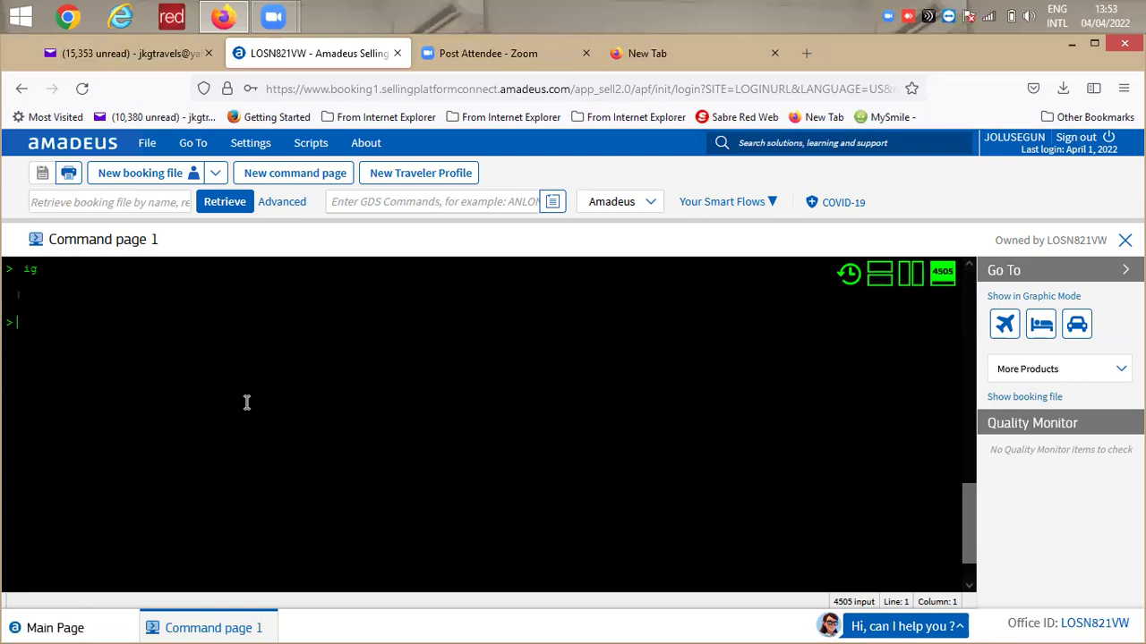
Step: Decode the airport code CDG with daccdg, and ignore the transaction with ig
text(daccdg)
key(Return)
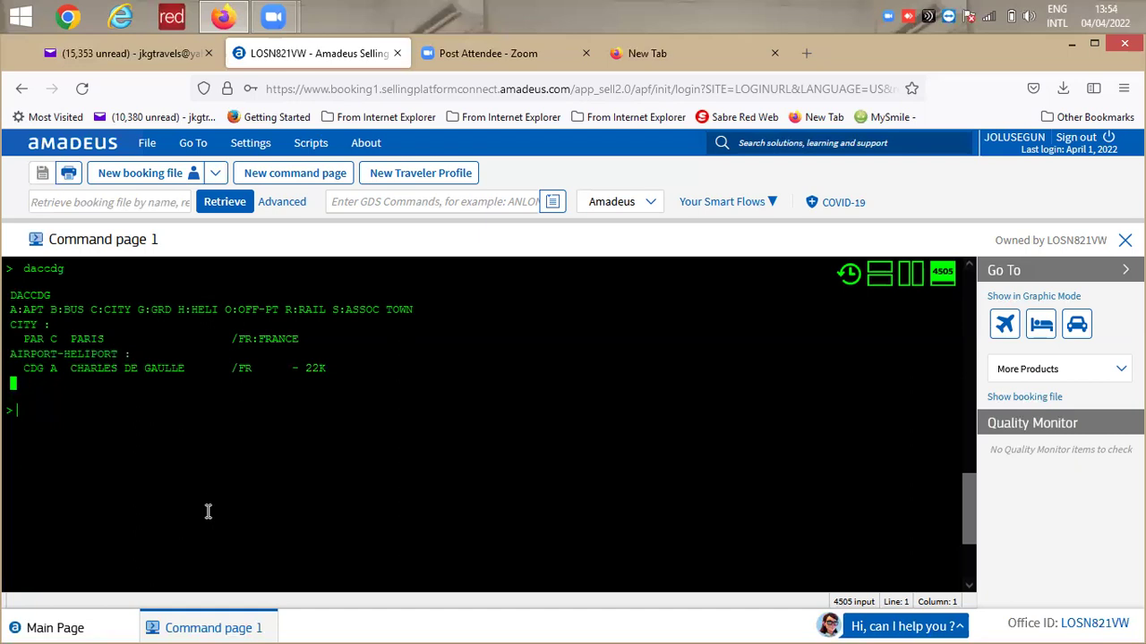
text(ig)
key(Return)
text(ig)
key(BackSpace)
key(BackSpace)
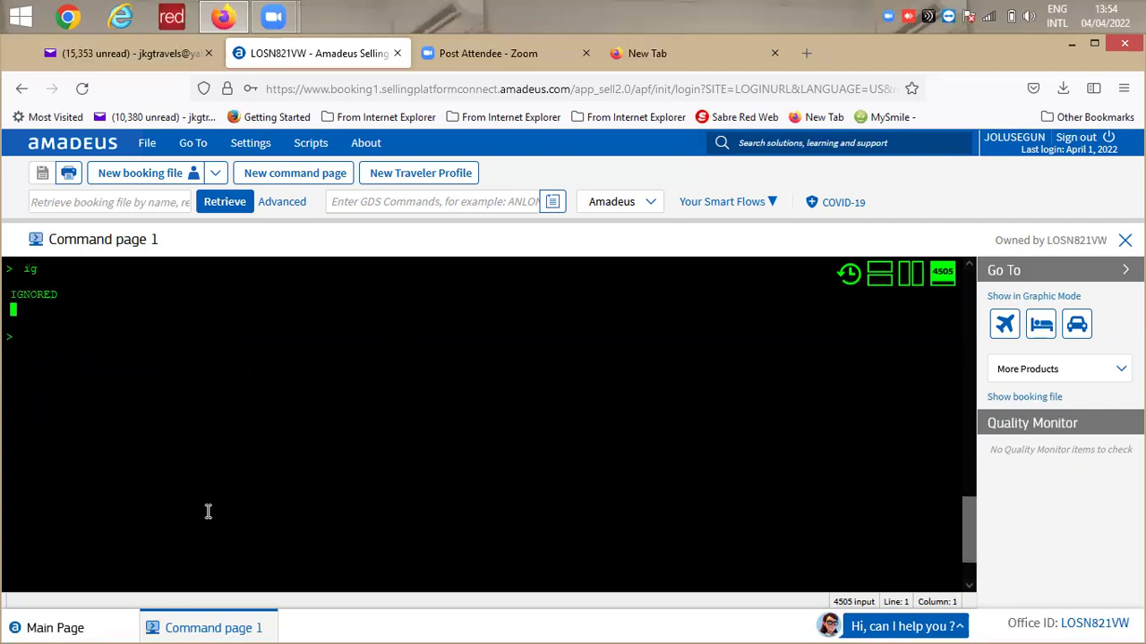
Step: Look up the codes for Lagos again with danlagos and decode the code DUR with dacdur
text(danlagos)
key(Return)
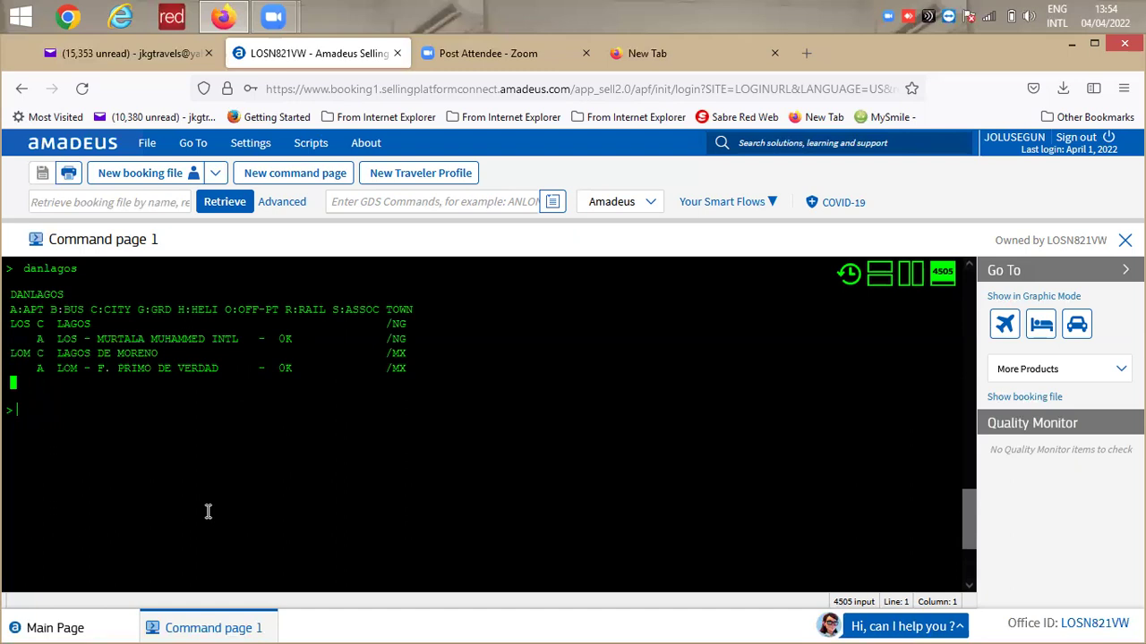
text(dacdur)
key(Return)
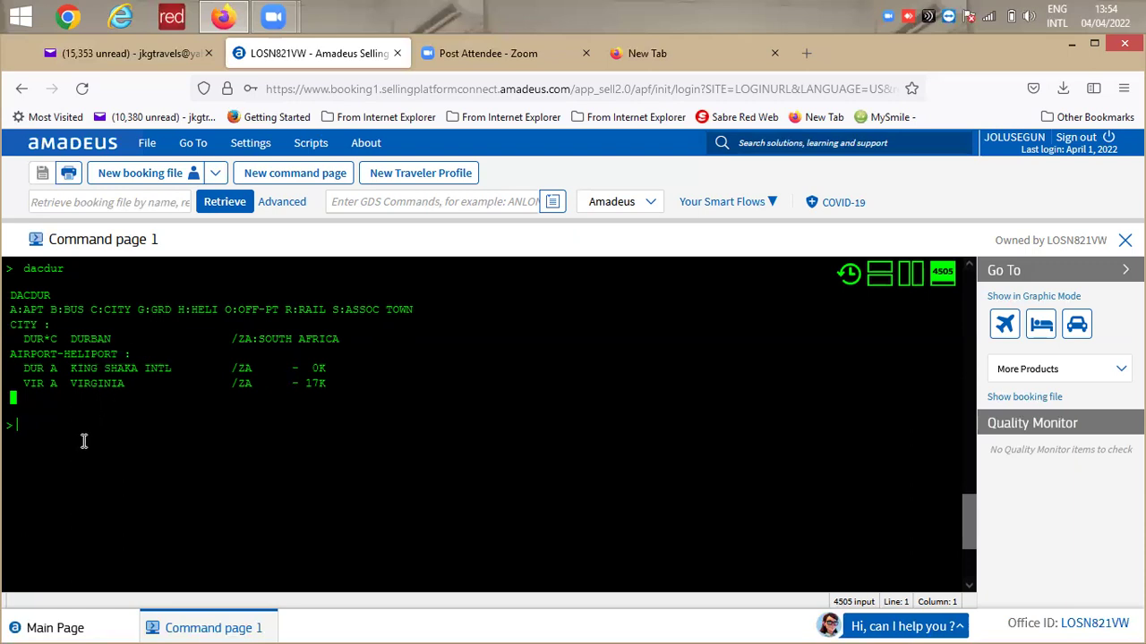
Step: Look up the city and airport codes for Durban with dandurban, and ignore the transaction with ig
text(dandurban)
key(Return)
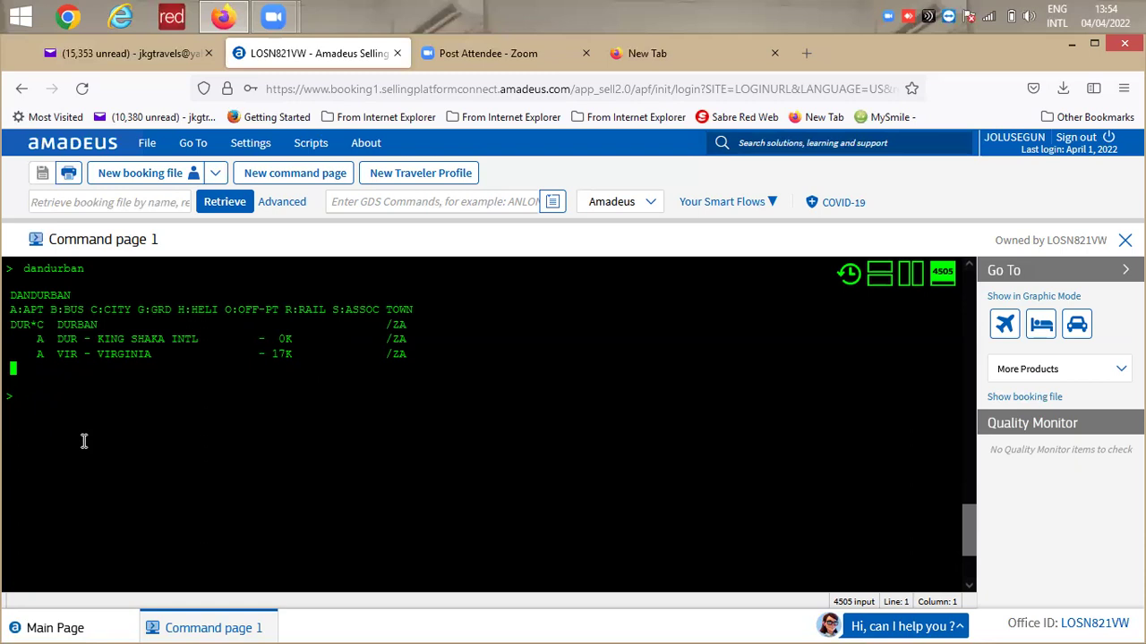
text(ig)
key(Return)
text(ig)
key(Return)
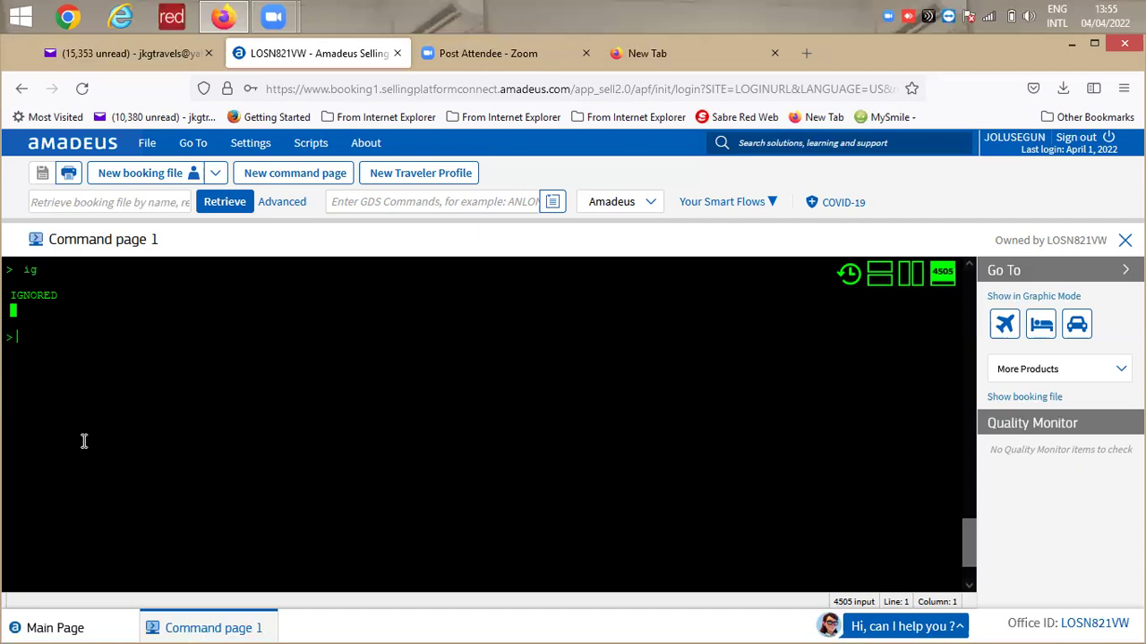
Step: Try to submit the plain-language route "lagos to paris" as a command
text(lagos to paris)
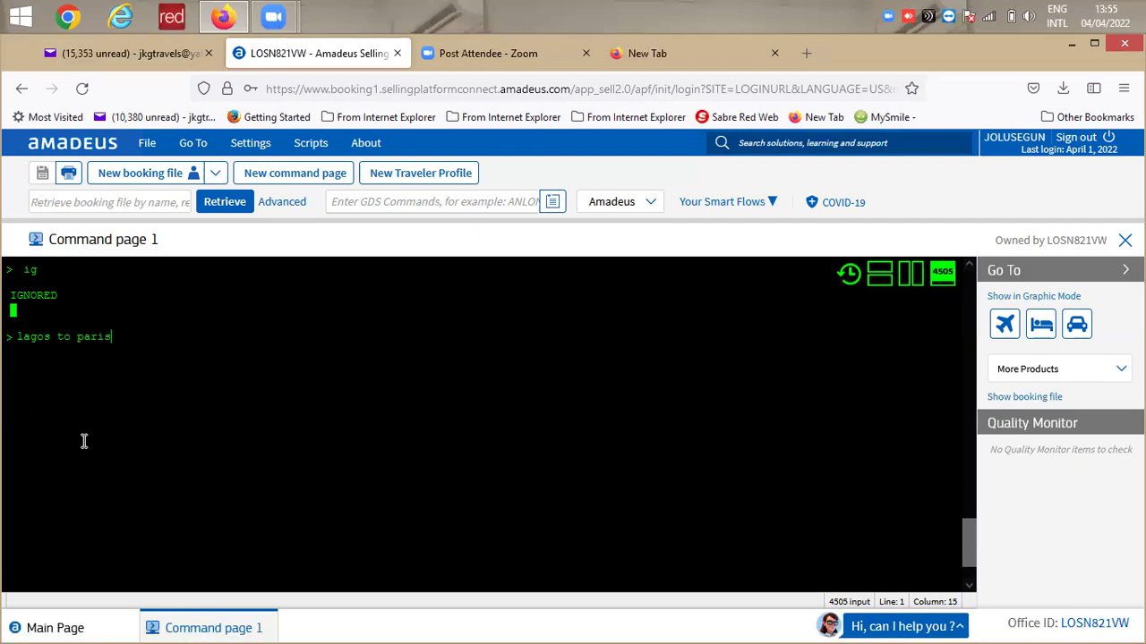
key(Return)
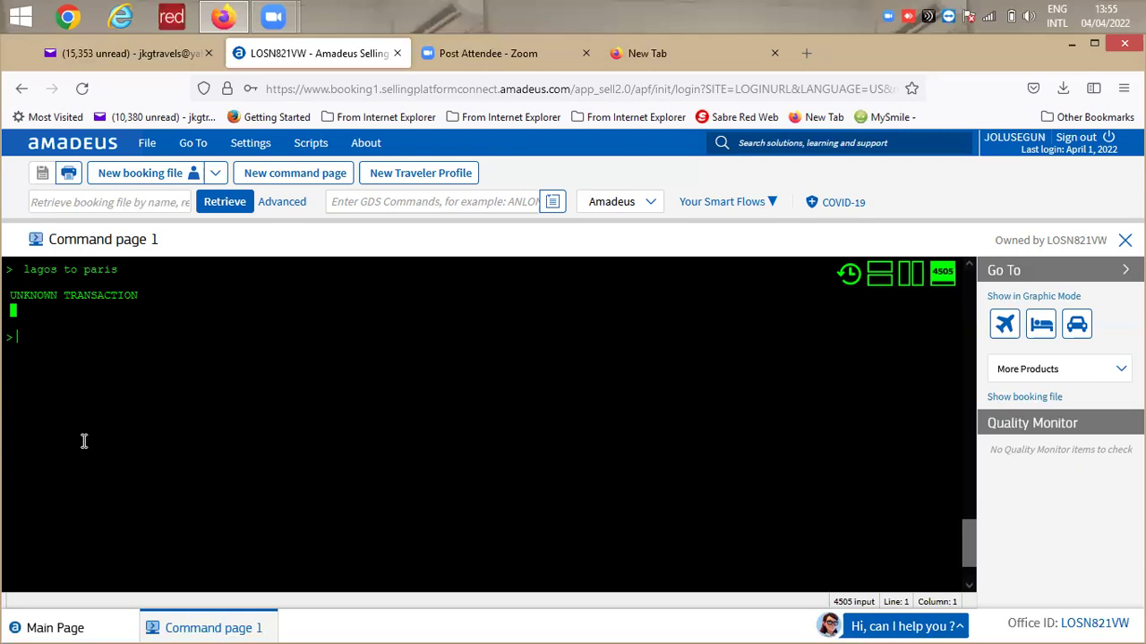